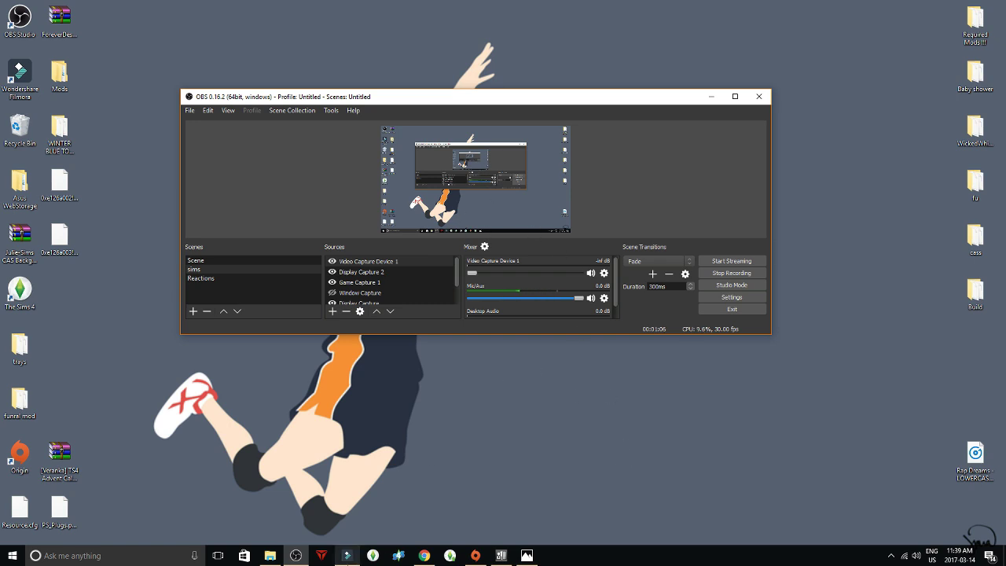
Bring up the Filmora editing project and hide it again, twice, to return to OBS
{"action": "left_click", "coordinate": [346, 555]}
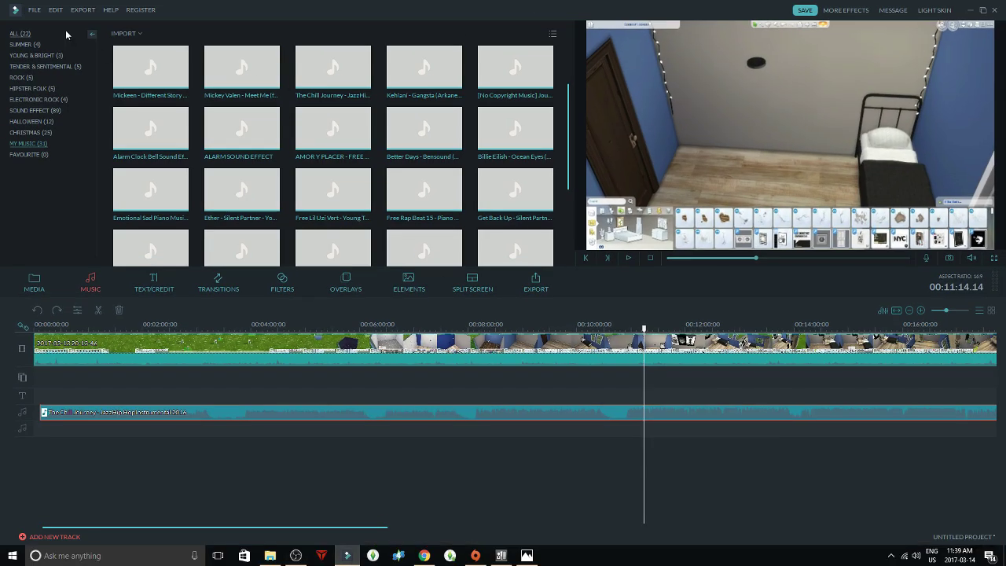
{"action": "left_click", "coordinate": [969, 11]}
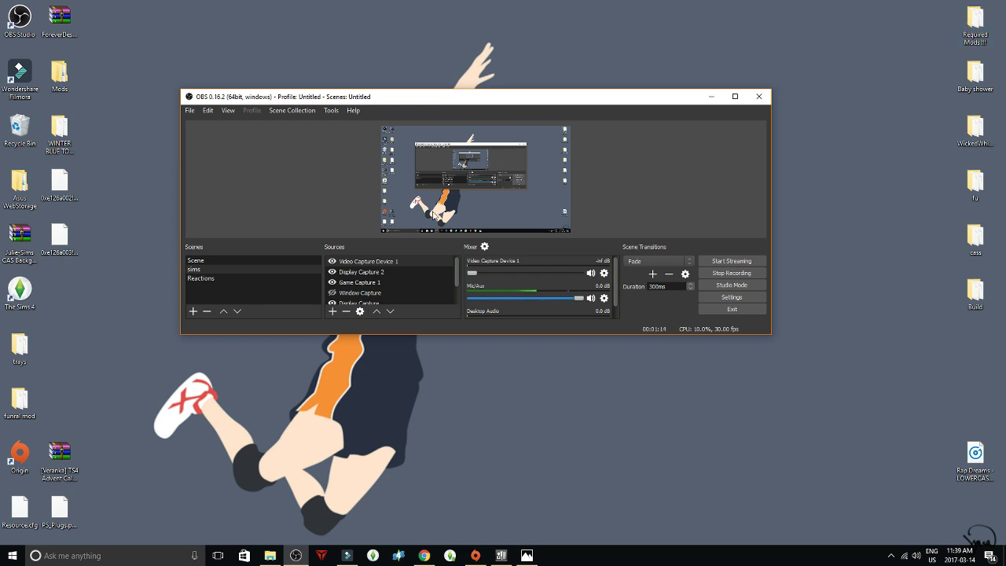
{"action": "left_click", "coordinate": [347, 554]}
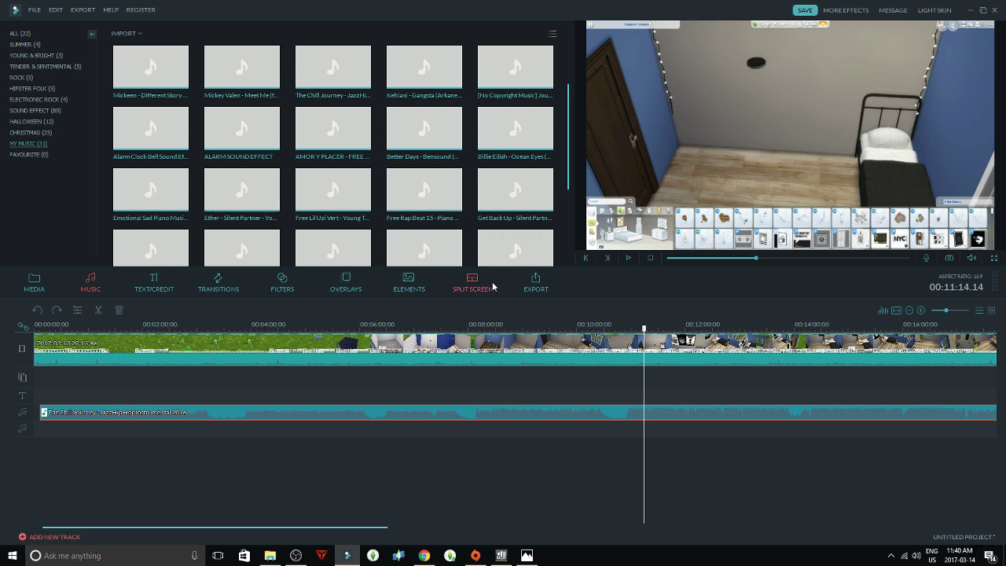
{"action": "left_click", "coordinate": [970, 11]}
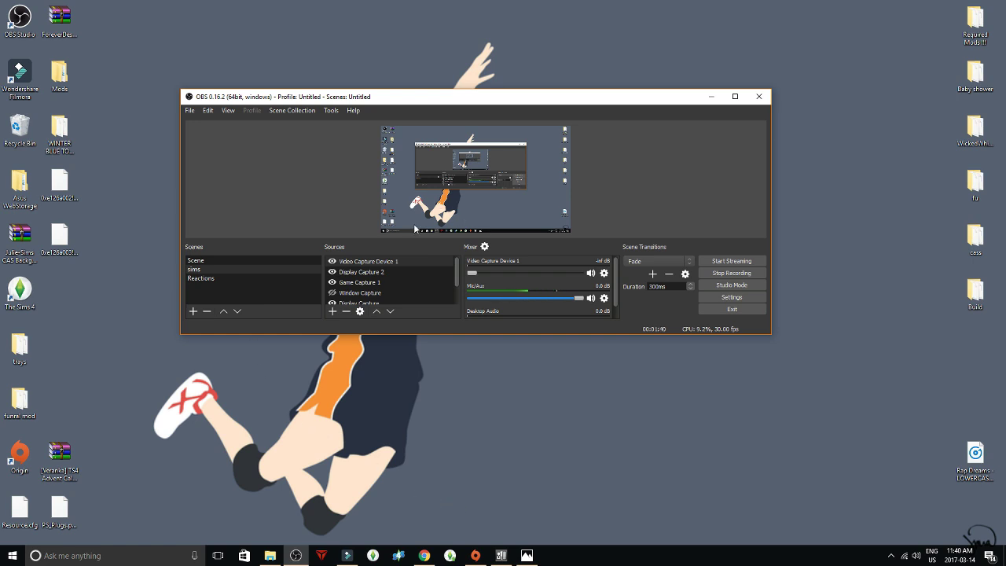
Move from the OBS File menu to the YouTube Speed Build video in Chrome
{"action": "left_click", "coordinate": [189, 110]}
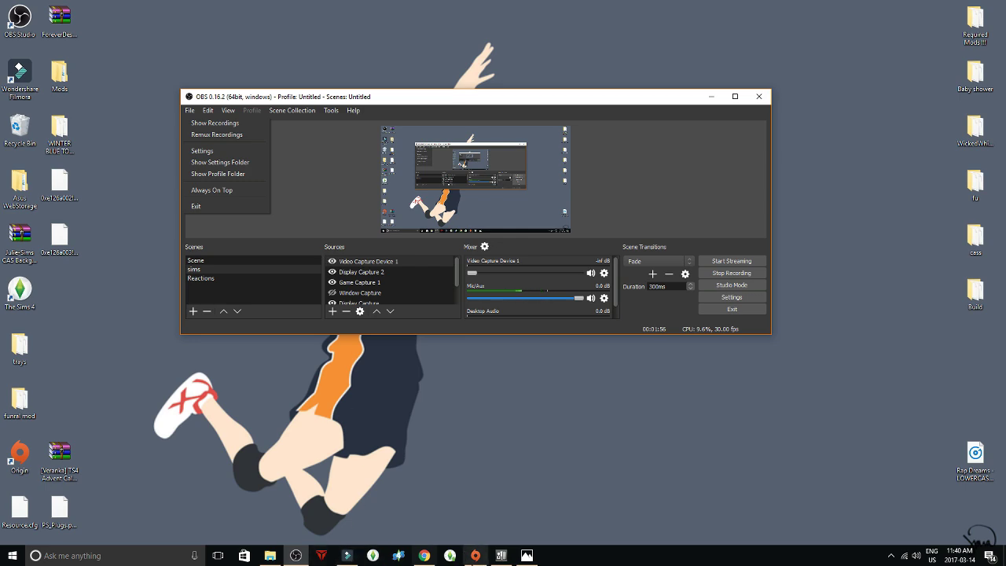
{"action": "left_click", "coordinate": [424, 556]}
{"action": "left_click", "coordinate": [320, 7]}
{"action": "left_click", "coordinate": [197, 7]}
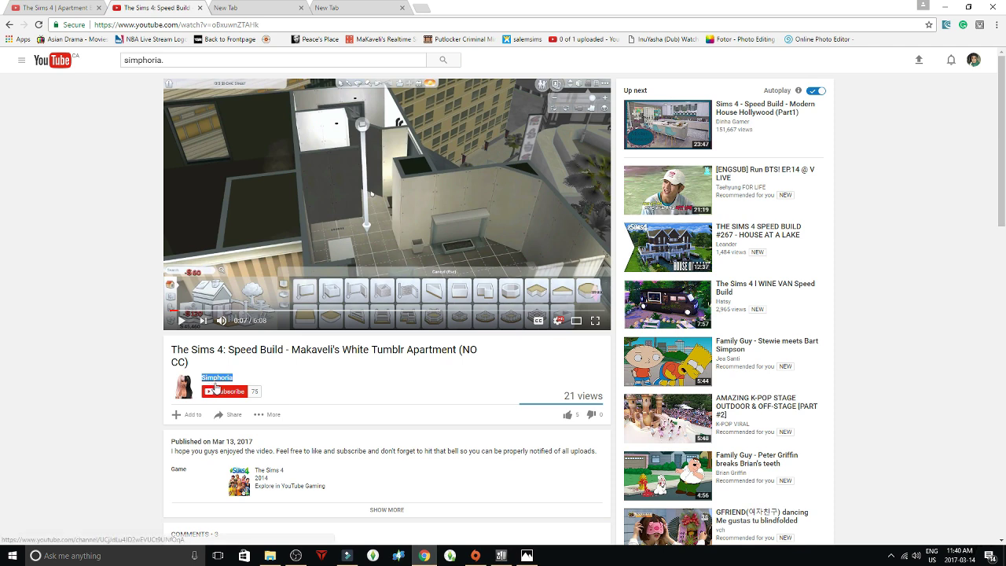
Highlight part of the Speed Build video title, then view the Google new tab page
{"action": "mouse_move", "coordinate": [239, 384]}
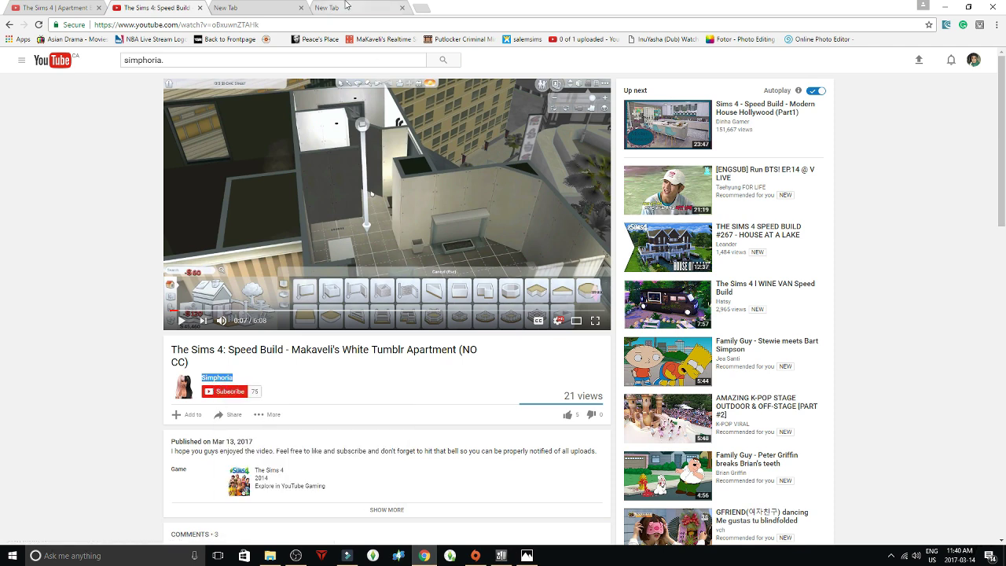
{"action": "left_click_drag", "start_coordinate": [292, 349], "coordinate": [362, 366]}
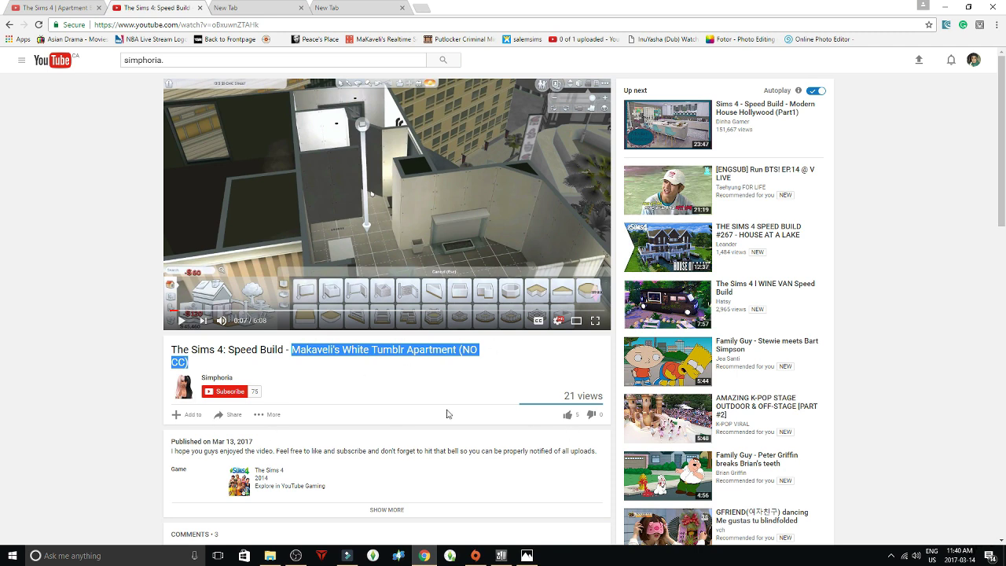
{"action": "left_click", "coordinate": [346, 7]}
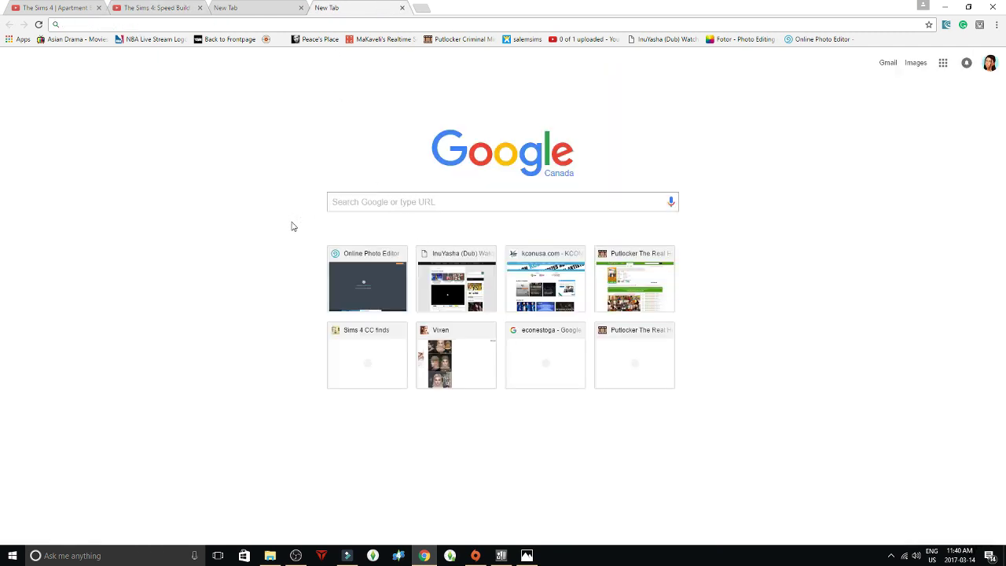
Back on the video, select the description and channel name Simphoria, then return to the new tab
{"action": "left_click", "coordinate": [206, 6]}
{"action": "left_click_drag", "start_coordinate": [110, 373], "coordinate": [259, 393]}
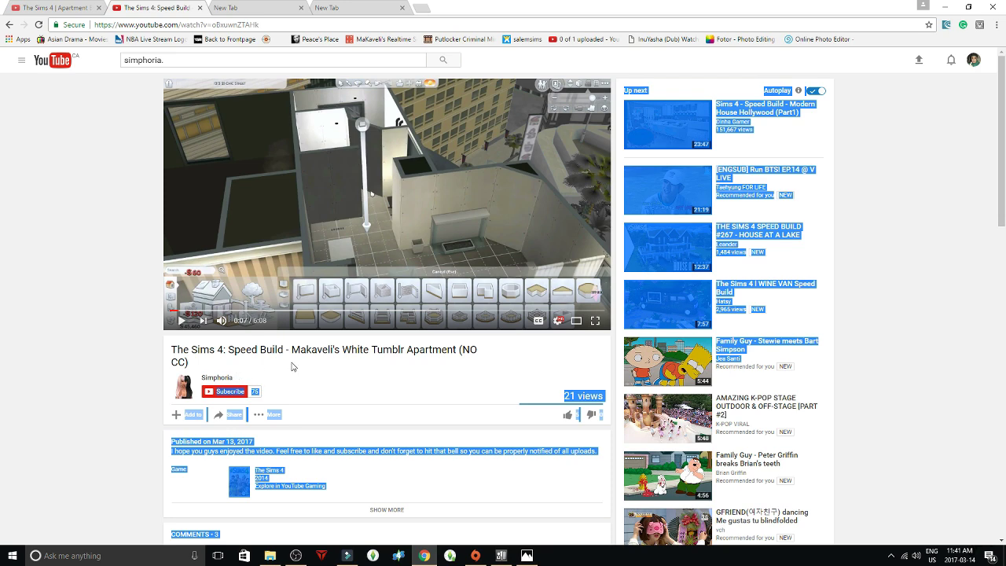
{"action": "left_click", "coordinate": [407, 384]}
{"action": "left_click_drag", "start_coordinate": [235, 378], "coordinate": [200, 378]}
{"action": "left_click", "coordinate": [370, 7]}
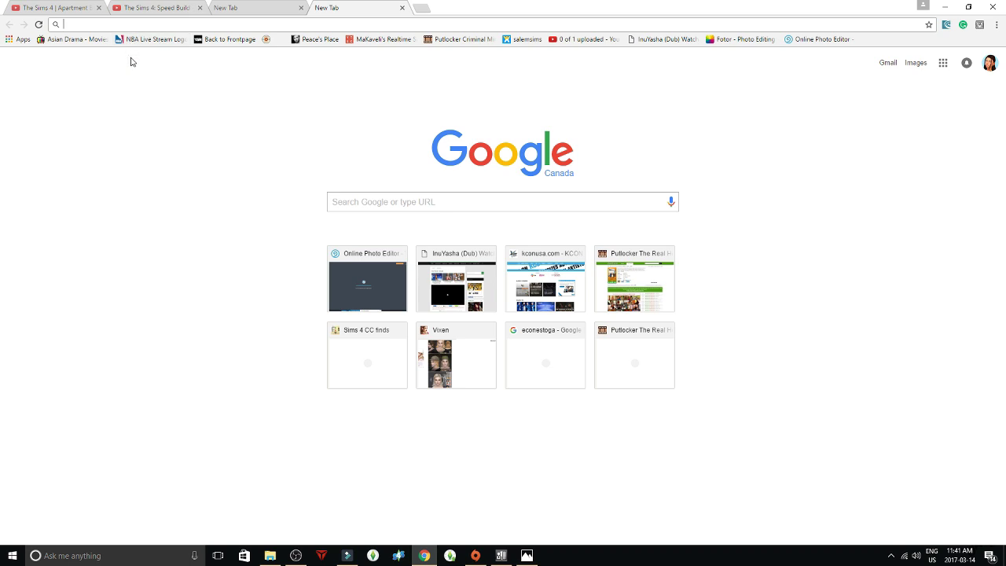
Go to obsproject.com by entering 'obs' in the address bar and scroll the homepage
{"action": "type", "text": "obsproject.com"}
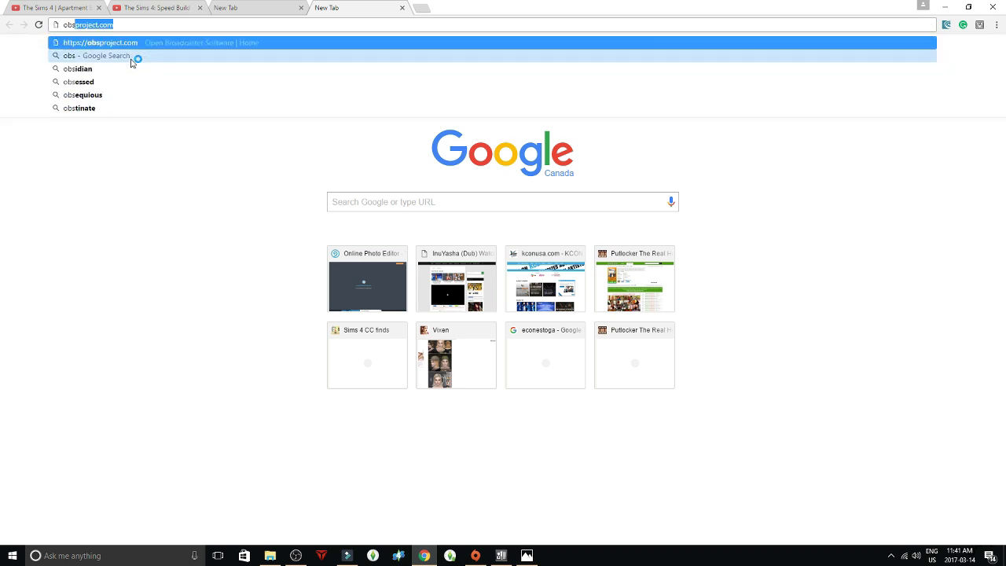
{"action": "key", "text": "Return"}
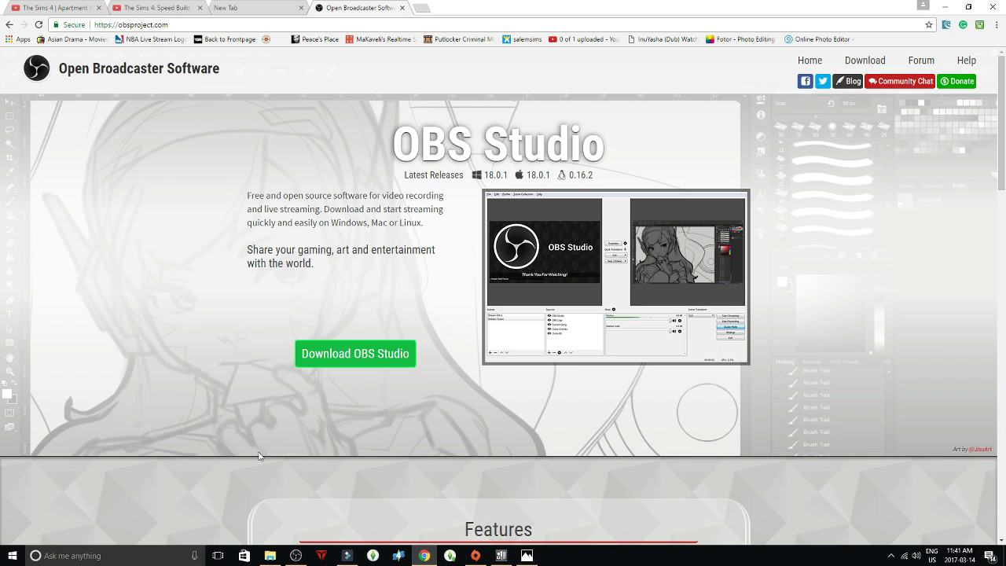
{"action": "scroll", "coordinate": [334, 475], "scroll_direction": "down", "scroll_amount": 2}
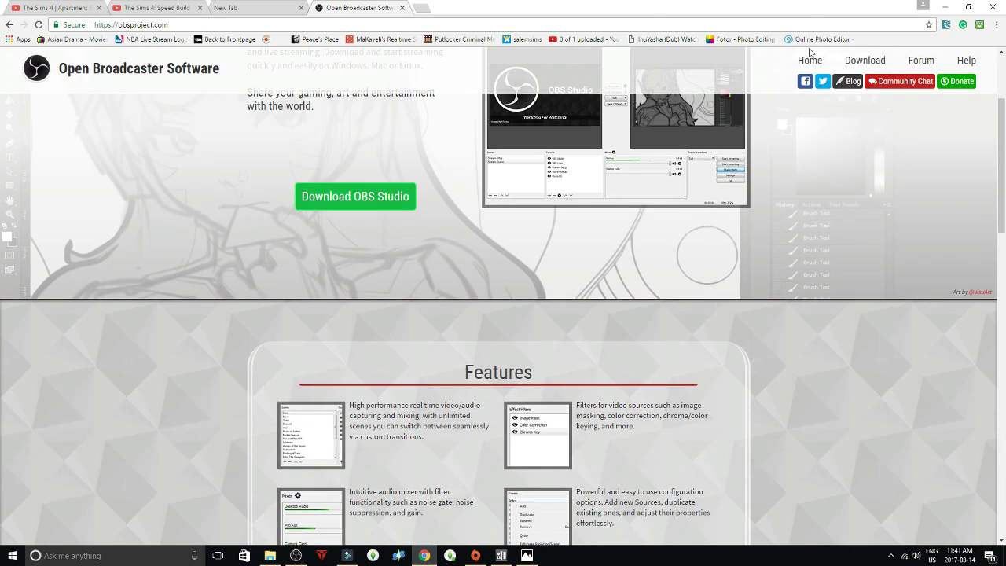
{"action": "scroll", "coordinate": [676, 155], "scroll_direction": "up", "scroll_amount": 2}
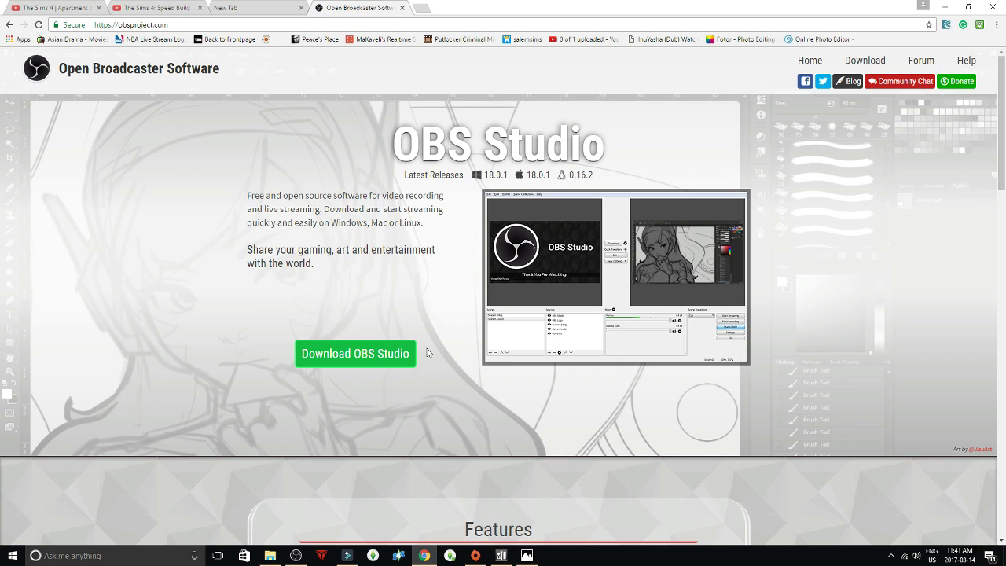
Close the stray Photos image window and bring the OBS homepage back to the front
{"action": "left_click", "coordinate": [529, 557]}
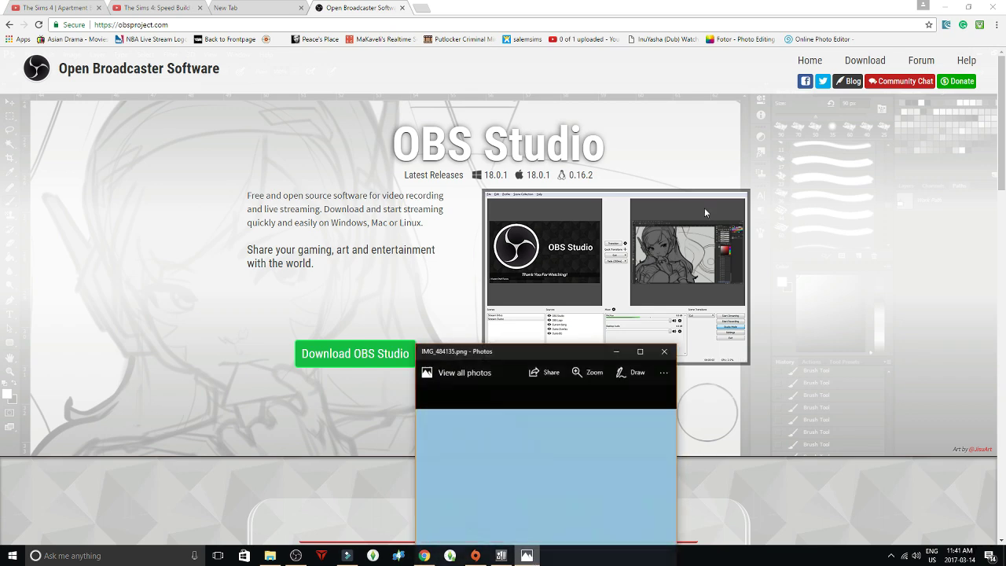
{"action": "left_click", "coordinate": [667, 353]}
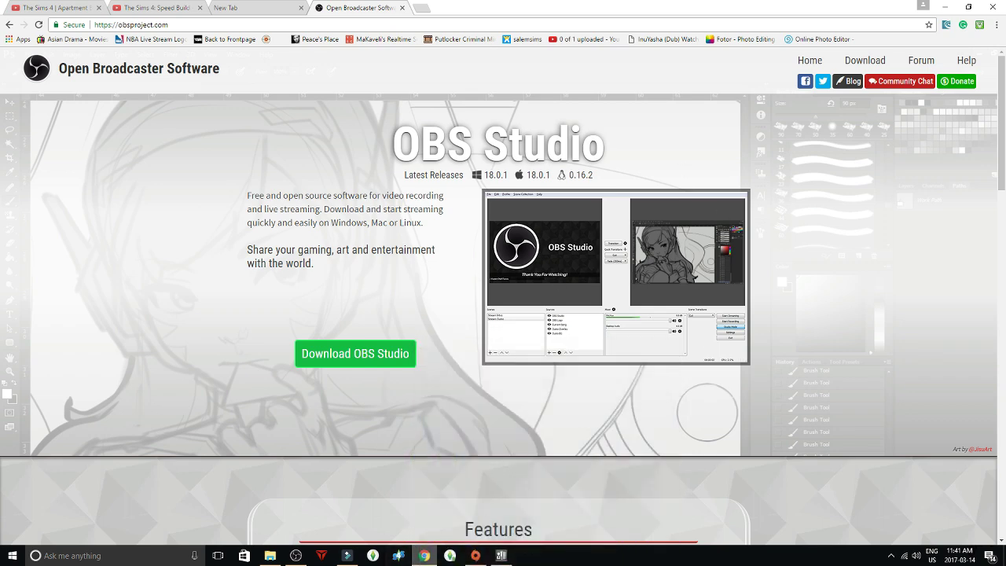
{"action": "left_click", "coordinate": [295, 556]}
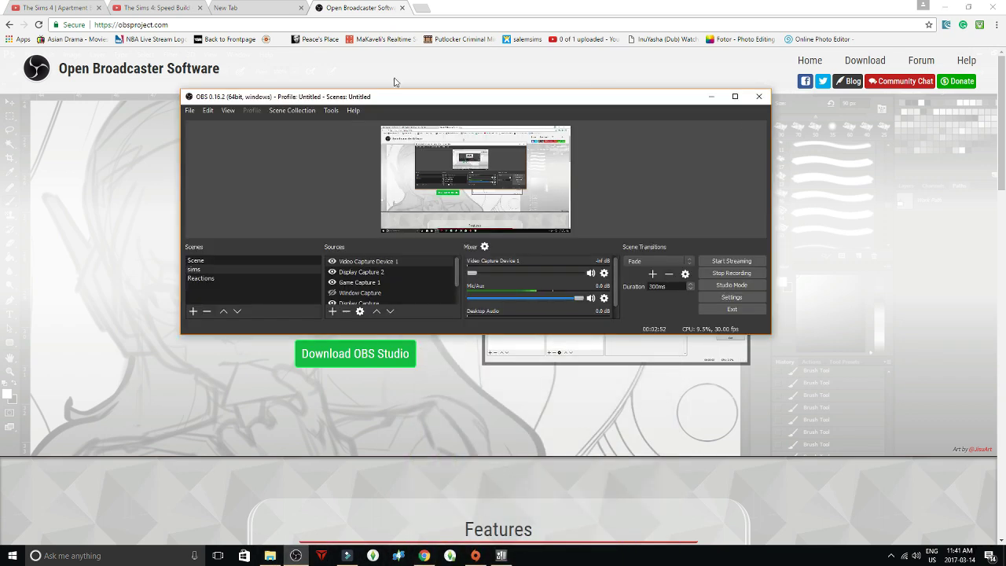
{"action": "left_click", "coordinate": [848, 353]}
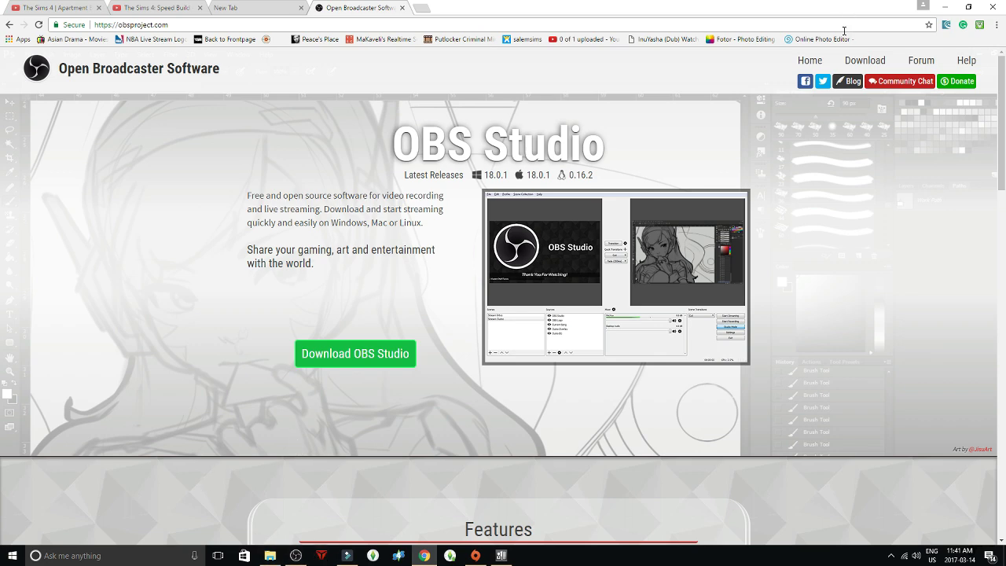
Back in OBS, switch among the Scene, sims and Reactions scenes, ending on sims
{"action": "left_click", "coordinate": [945, 7]}
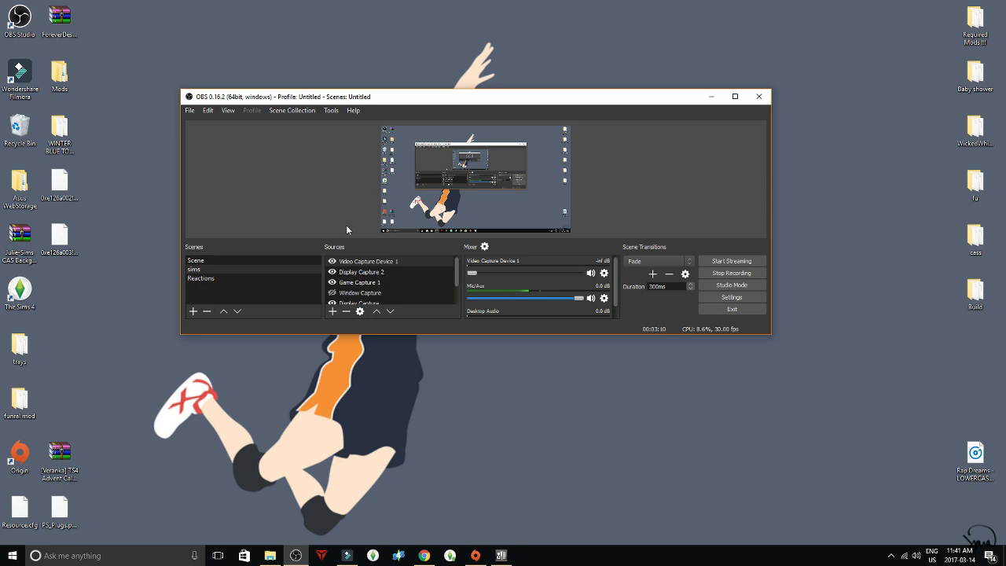
{"action": "left_click", "coordinate": [203, 278]}
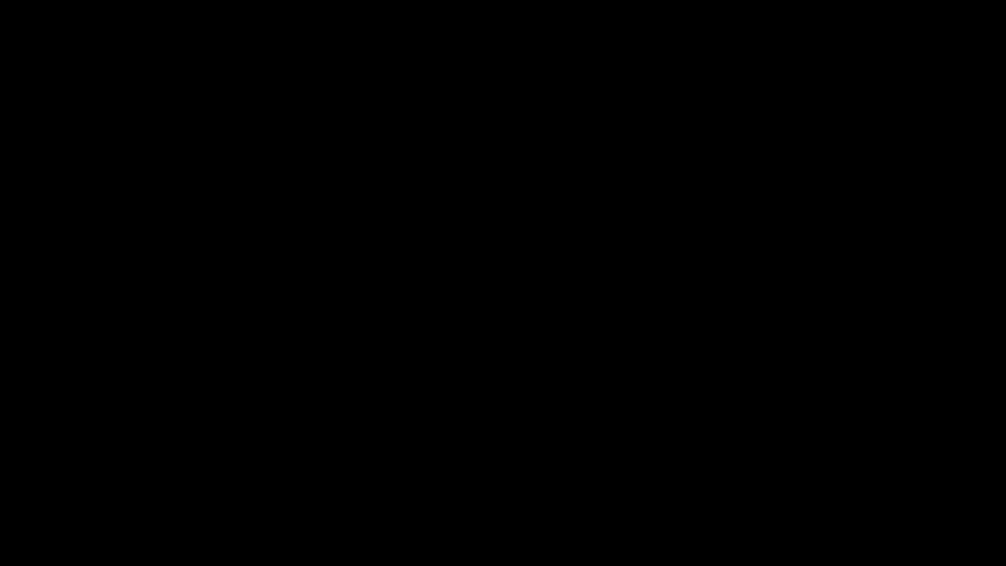
{"action": "left_click", "coordinate": [197, 269]}
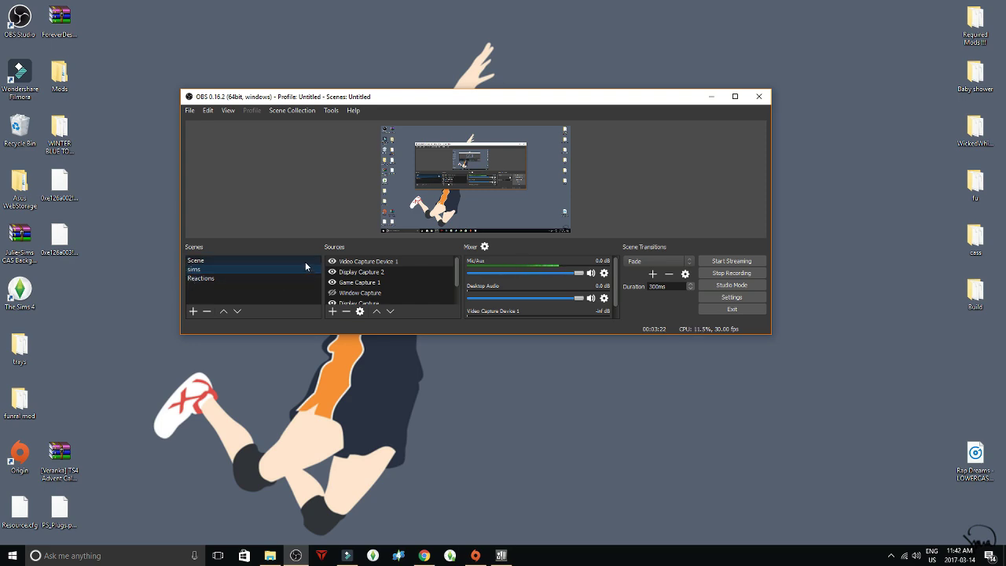
{"action": "left_click", "coordinate": [211, 279]}
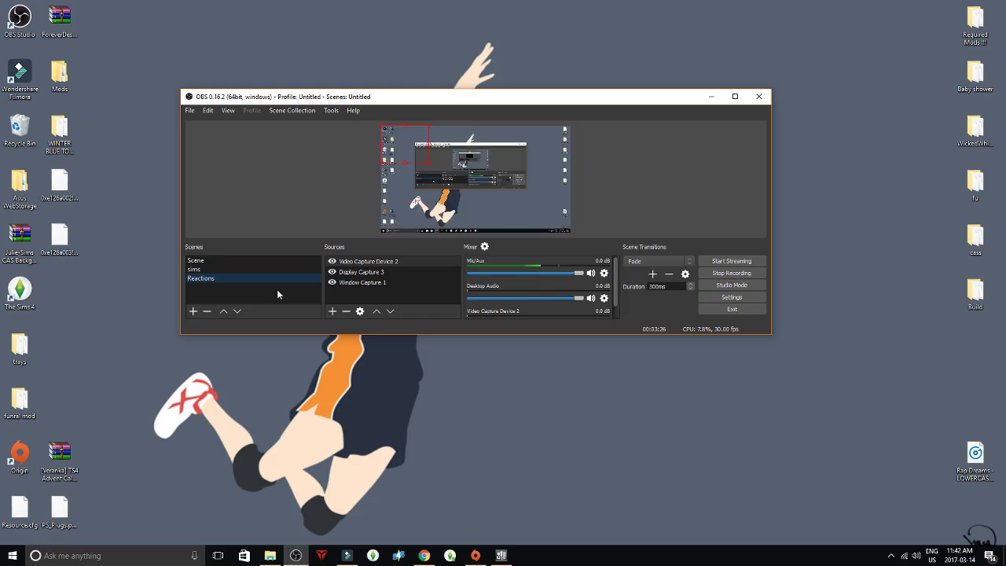
{"action": "left_click", "coordinate": [226, 271]}
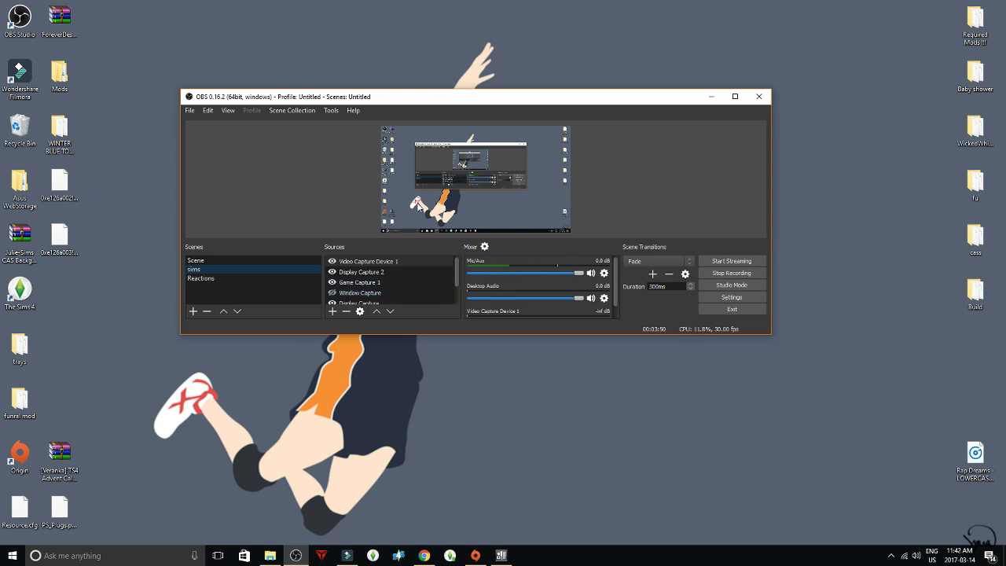
Lower the Mic/Aux volume to -2.5 dB and enable Studio Mode
{"action": "scroll", "coordinate": [360, 293], "scroll_direction": "down", "scroll_amount": 1}
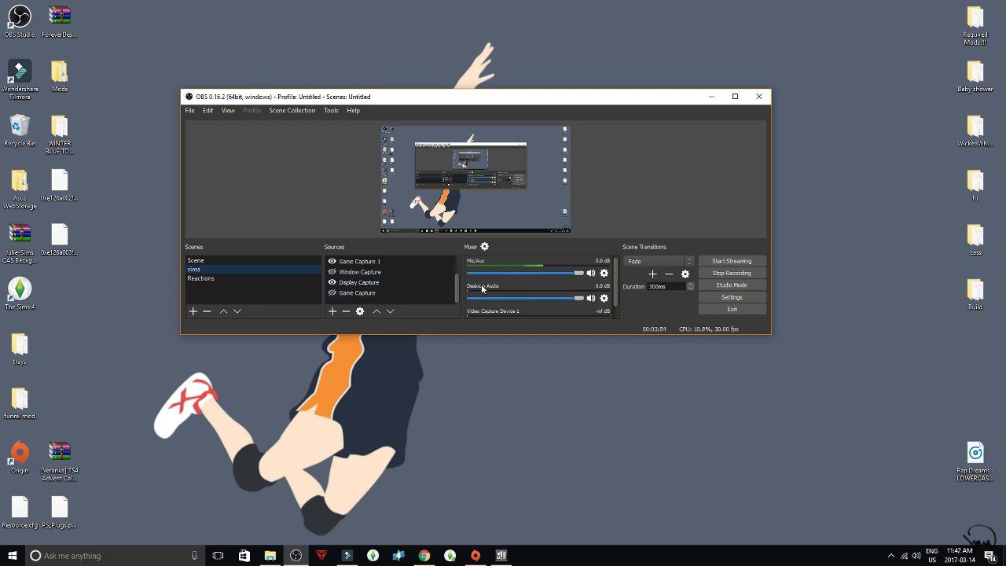
{"action": "scroll", "coordinate": [432, 272], "scroll_direction": "up", "scroll_amount": 1}
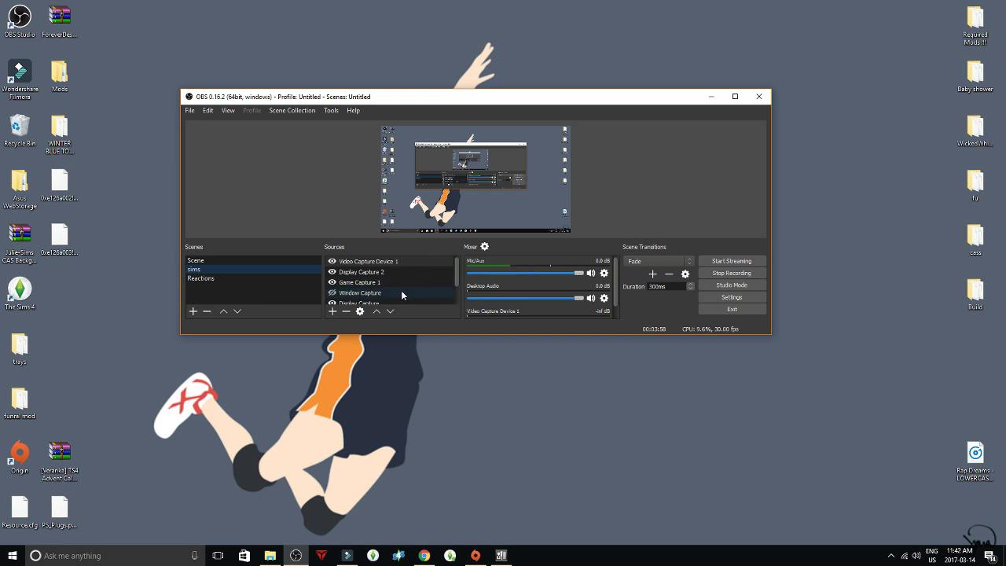
{"action": "scroll", "coordinate": [400, 291], "scroll_direction": "down", "scroll_amount": 1}
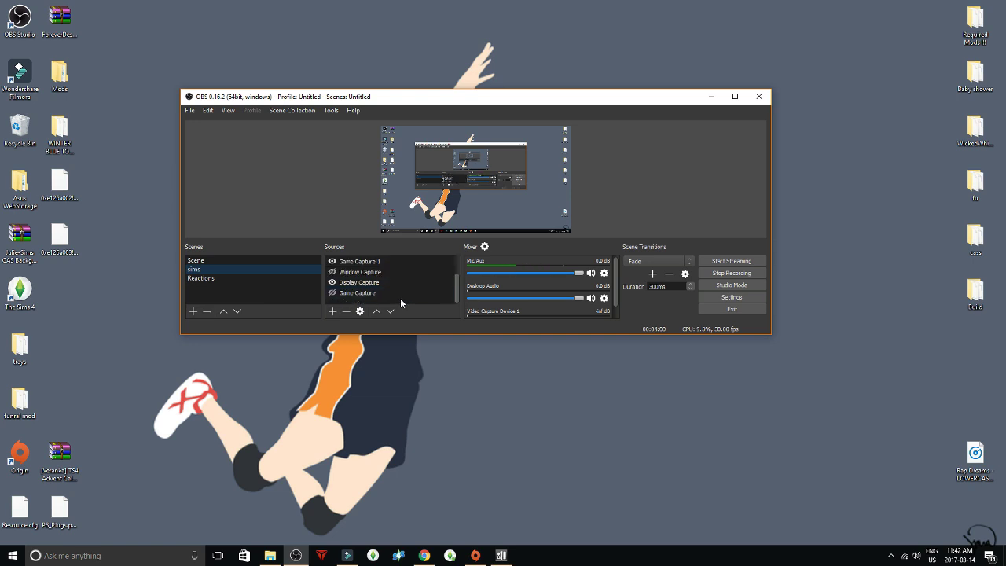
{"action": "scroll", "coordinate": [366, 278], "scroll_direction": "up", "scroll_amount": 1}
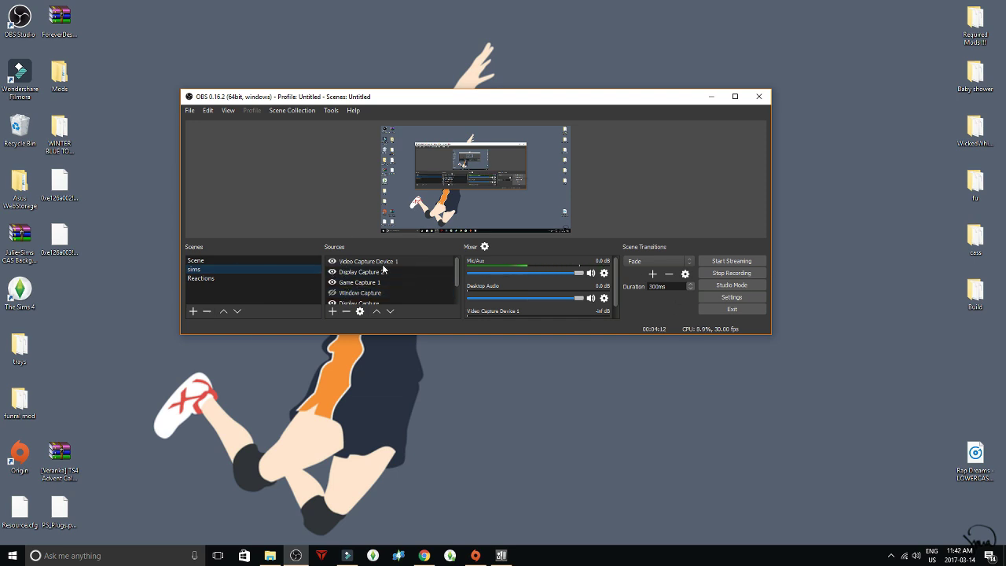
{"action": "left_click_drag", "start_coordinate": [579, 273], "coordinate": [569, 273]}
{"action": "left_click", "coordinate": [717, 286]}
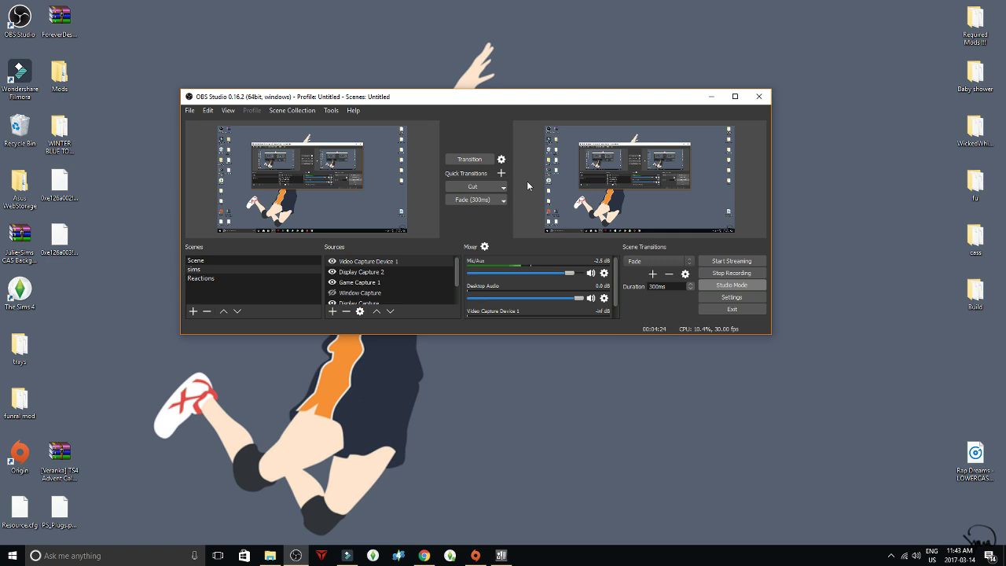
Turn Studio Mode off and look through the File and Scene Collection menus
{"action": "left_click", "coordinate": [750, 287]}
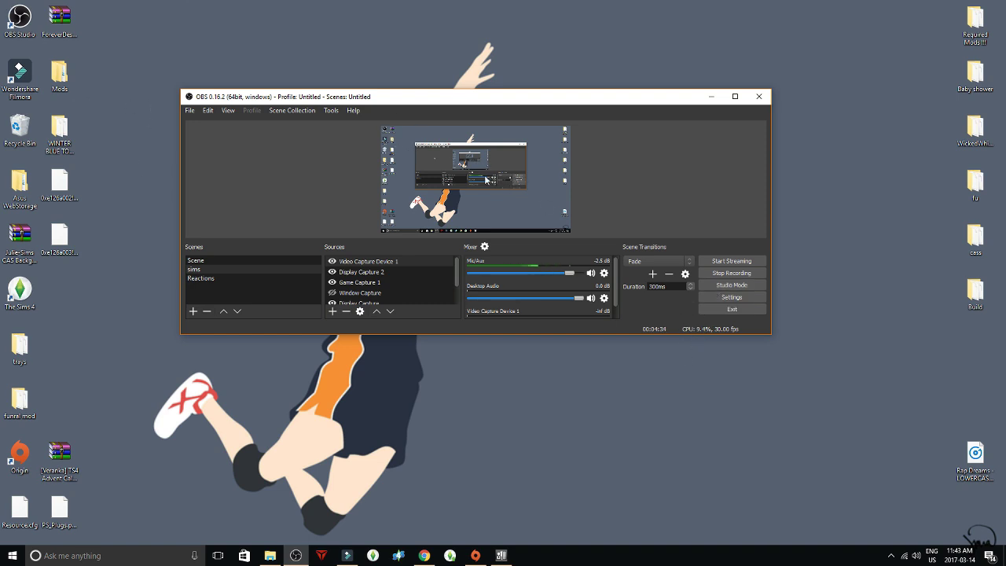
{"action": "left_click", "coordinate": [190, 110]}
{"action": "mouse_move", "coordinate": [221, 115]}
{"action": "mouse_move", "coordinate": [189, 113]}
{"action": "mouse_move", "coordinate": [265, 113]}
{"action": "left_click", "coordinate": [285, 112]}
Look through the Edit, Tools and View menus, then open Settings on the General page
{"action": "left_click", "coordinate": [353, 110]}
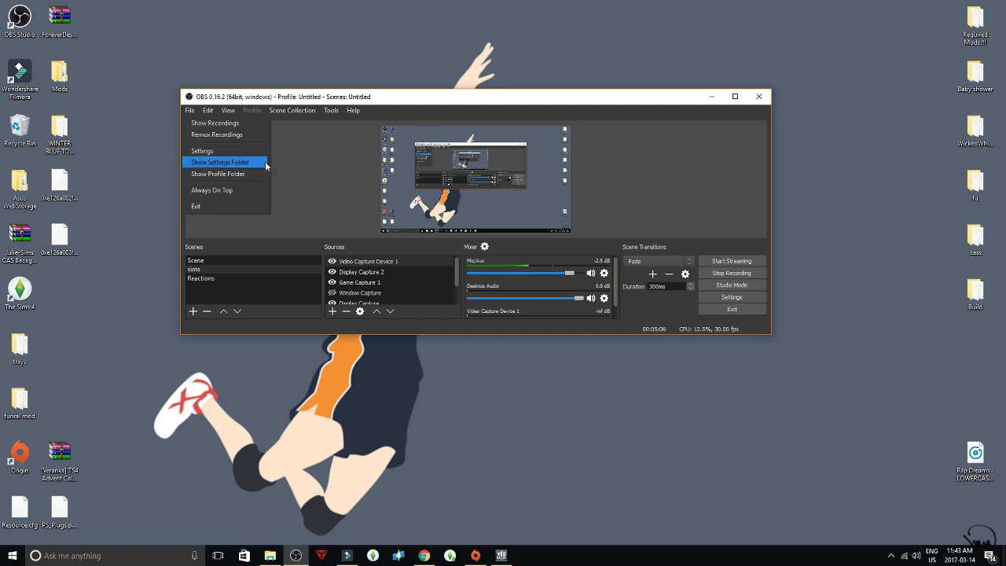
{"action": "mouse_move", "coordinate": [291, 110]}
{"action": "left_click", "coordinate": [244, 120]}
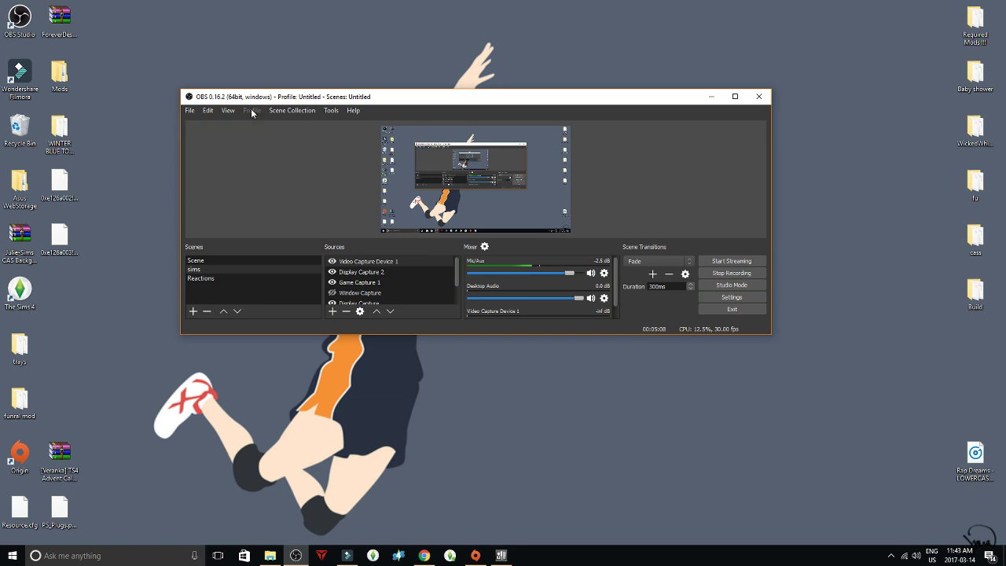
{"action": "key", "text": "alt+t"}
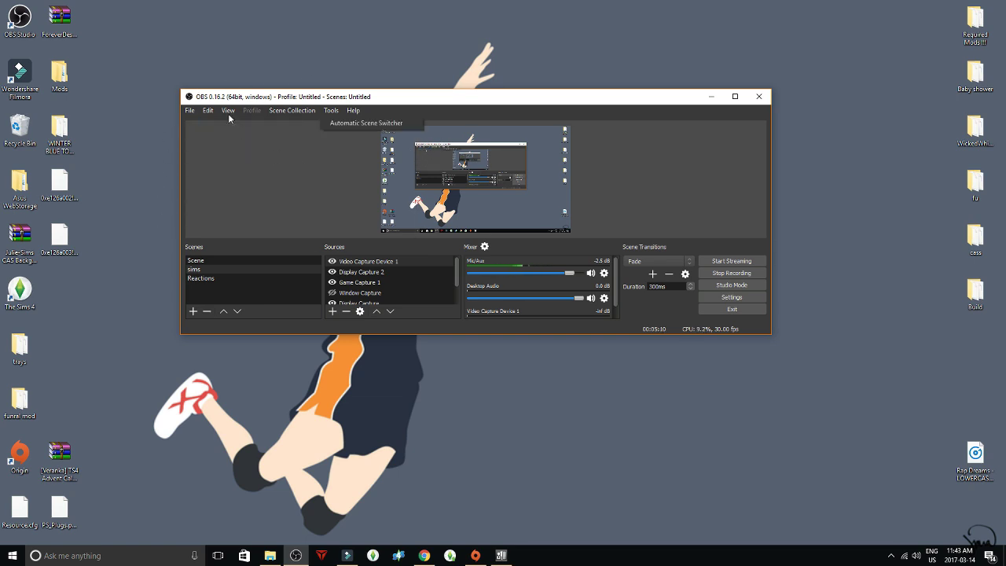
{"action": "left_click", "coordinate": [227, 110]}
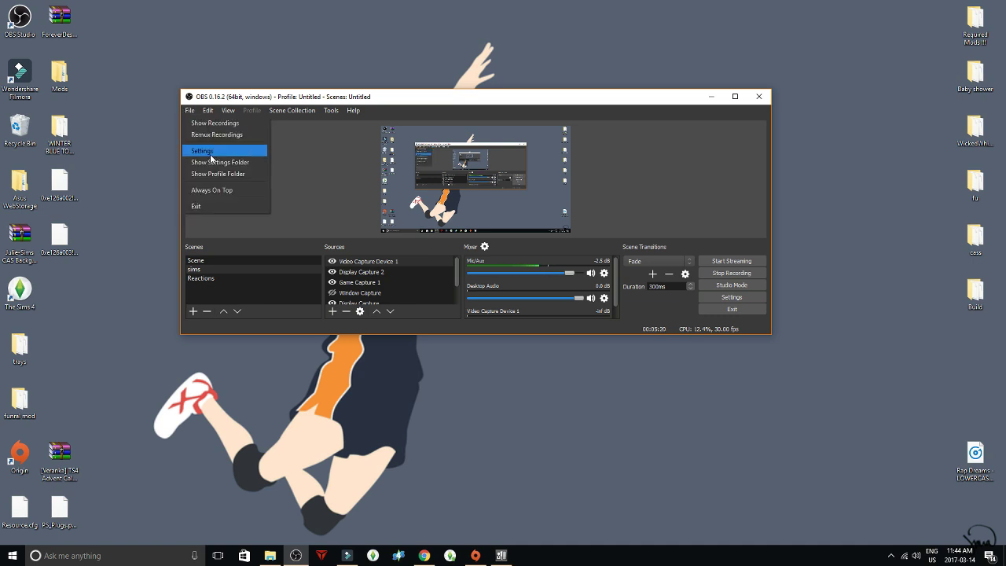
{"action": "left_click", "coordinate": [211, 154]}
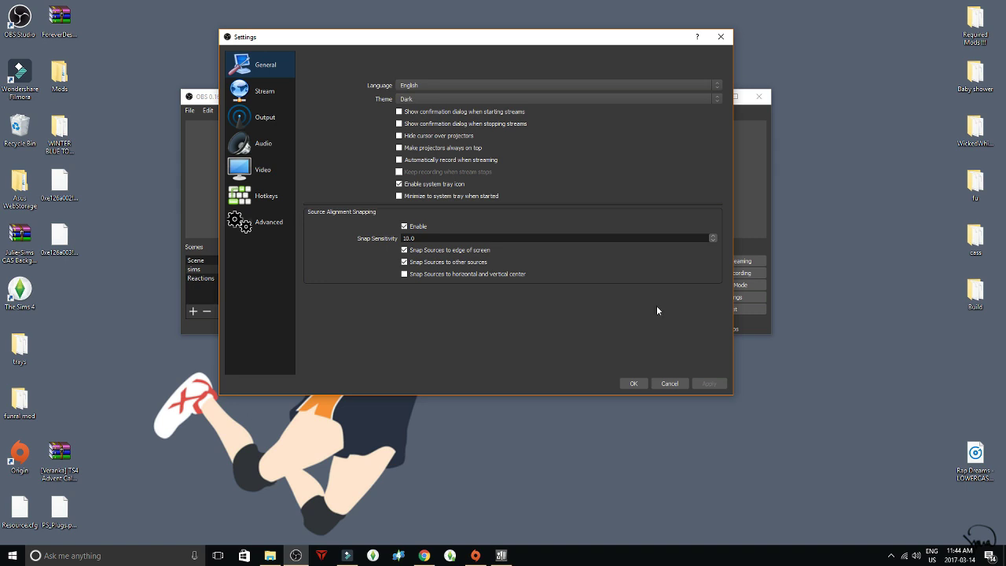
Confirm the Dark theme and English language in General, then go to the Stream page
{"action": "left_click", "coordinate": [435, 99]}
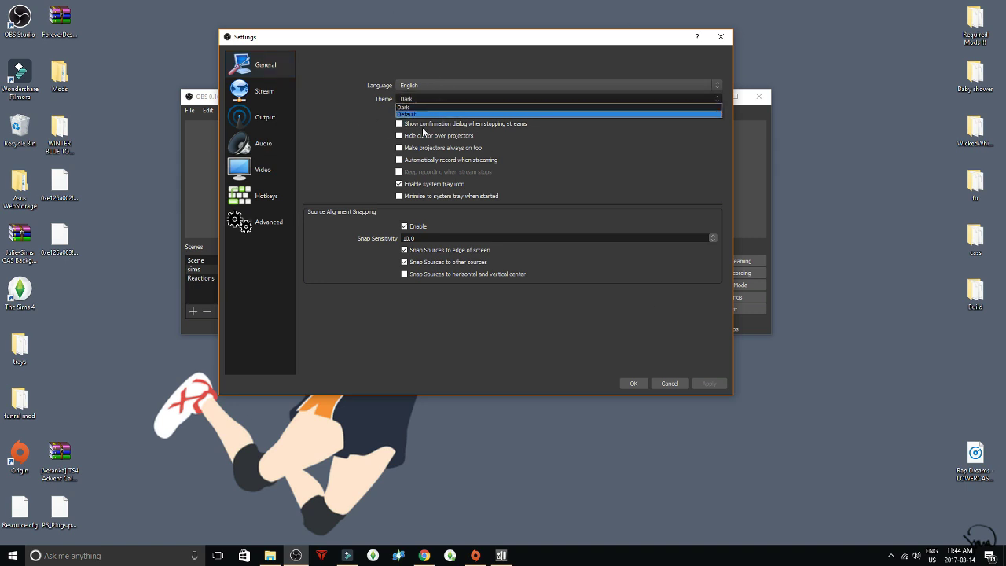
{"action": "left_click", "coordinate": [412, 108]}
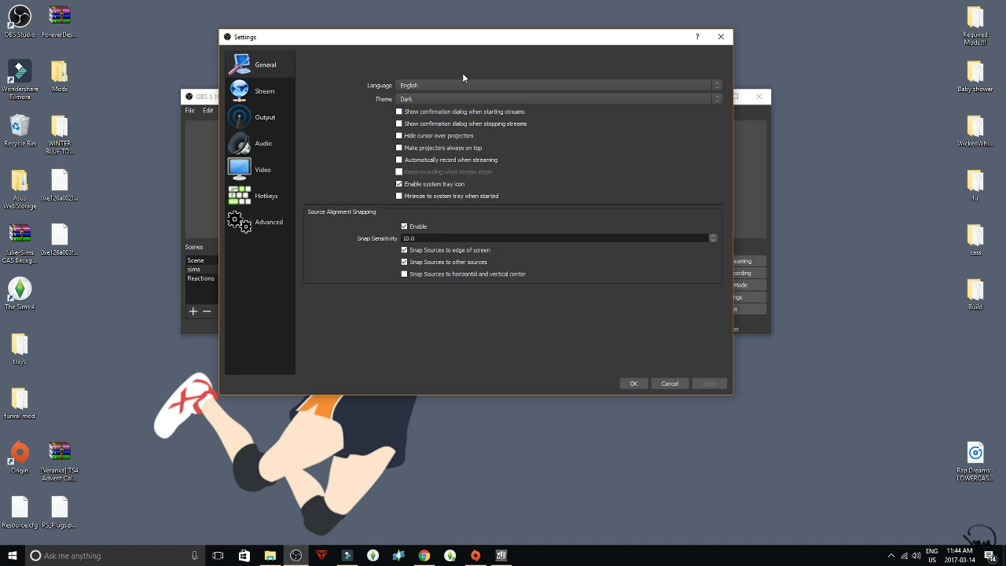
{"action": "left_click", "coordinate": [503, 85]}
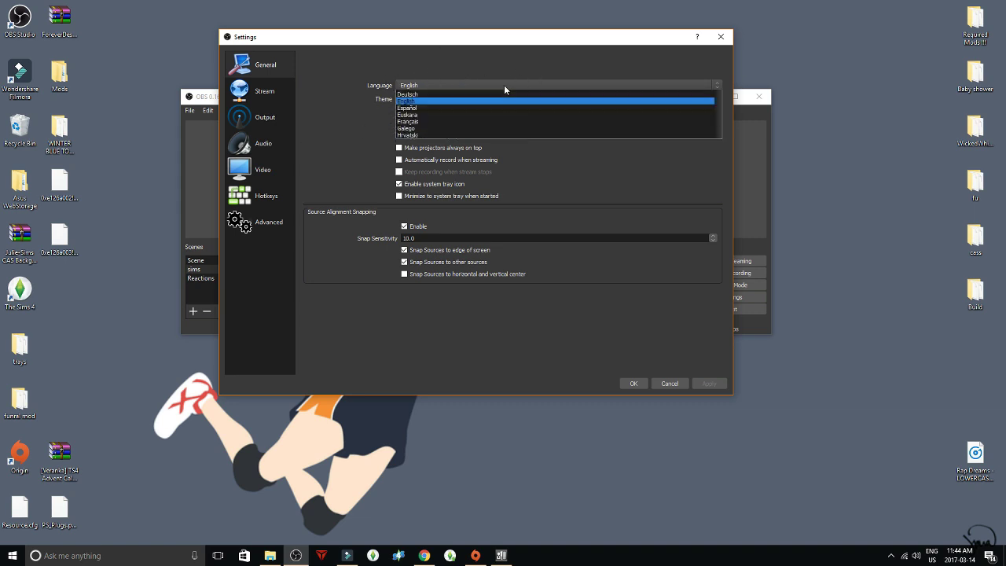
{"action": "scroll", "coordinate": [457, 143], "scroll_direction": "down", "scroll_amount": 5}
{"action": "scroll", "coordinate": [458, 140], "scroll_direction": "up", "scroll_amount": 5}
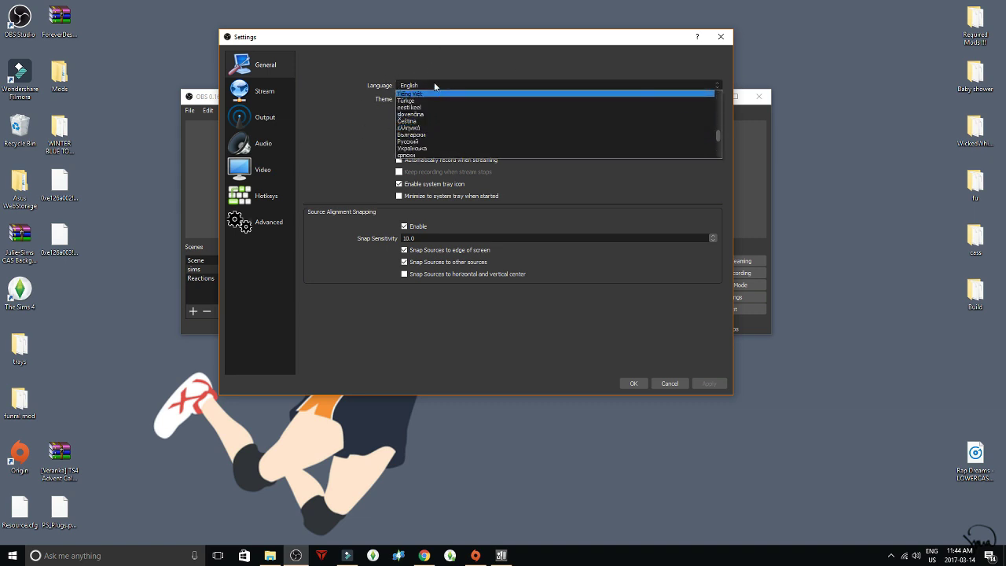
{"action": "left_click", "coordinate": [425, 84]}
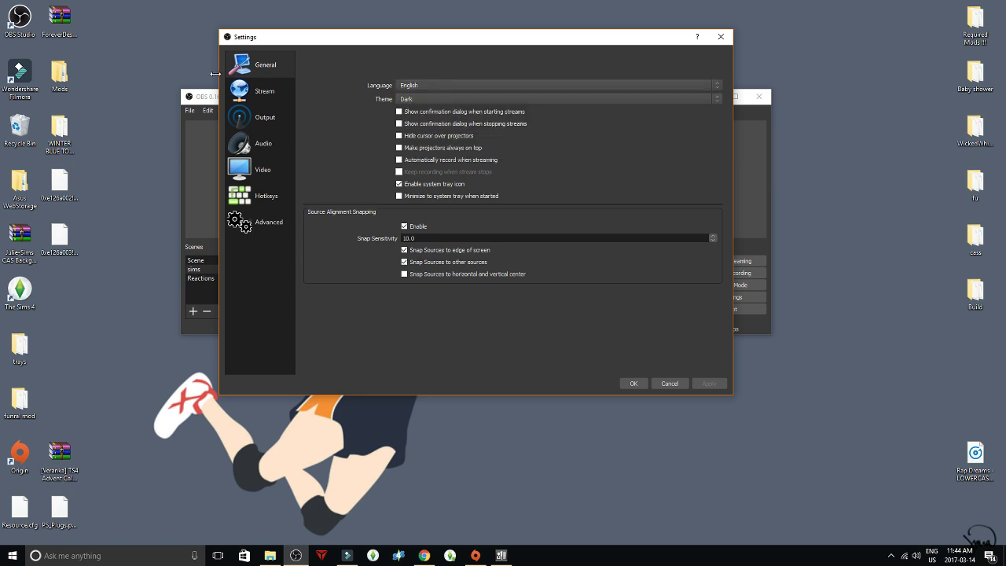
{"action": "left_click", "coordinate": [264, 91]}
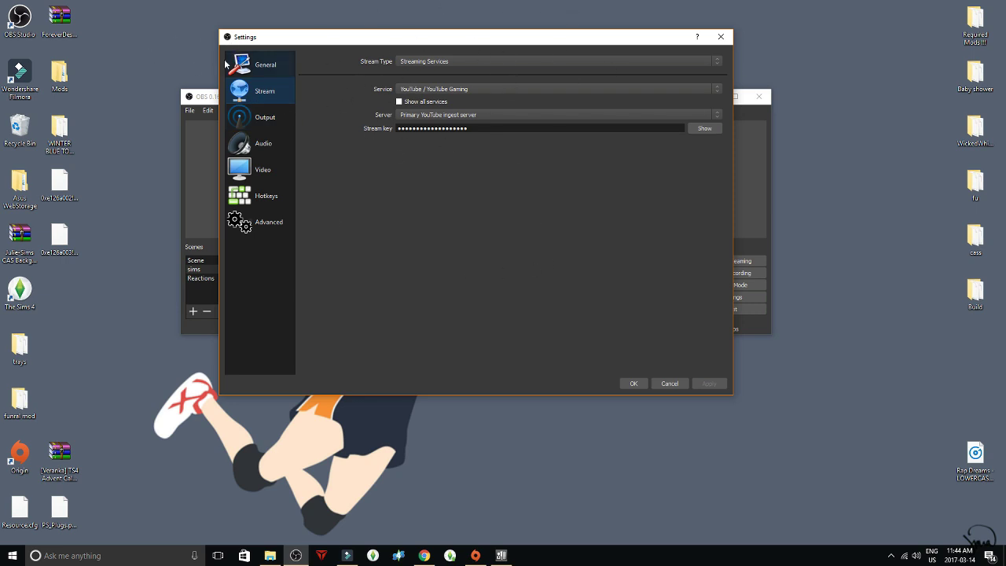
Open the Output page showing video bitrate 10000, x264 encoder and mp4 recordings
{"action": "left_click", "coordinate": [258, 118]}
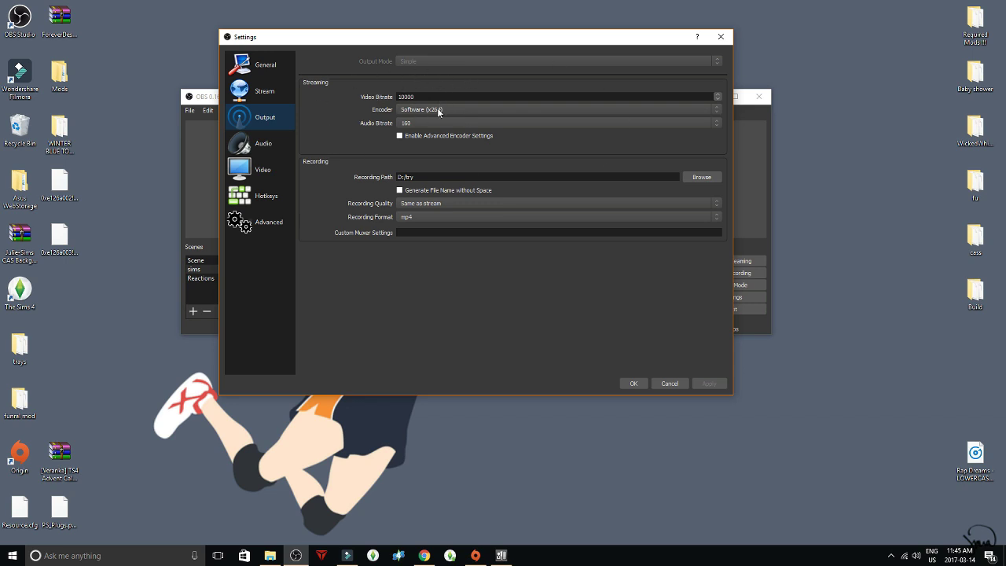
Keep recording quality at Same as stream and change the video bitrate from 10000 to 9500
{"action": "left_click", "coordinate": [415, 206]}
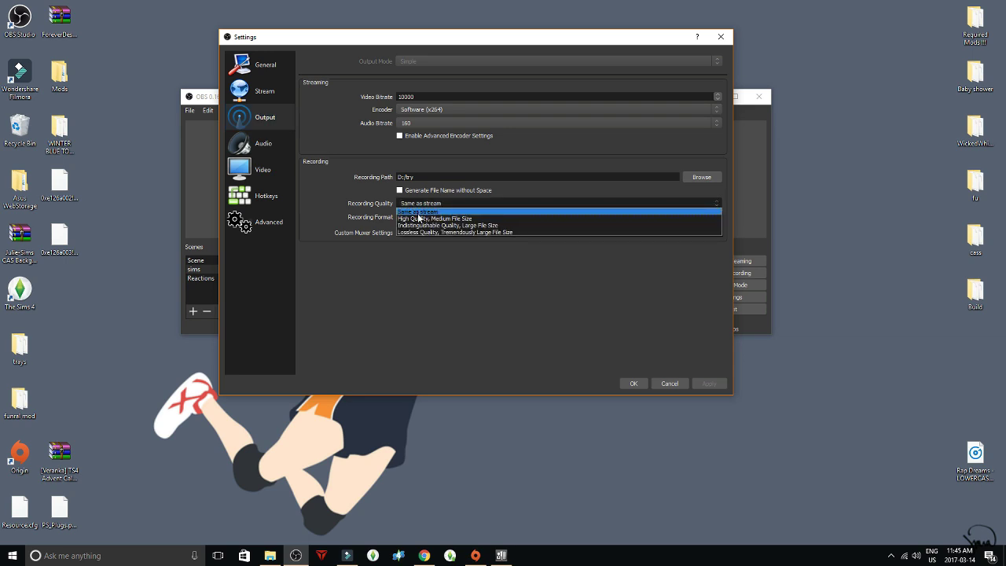
{"action": "left_click", "coordinate": [421, 213]}
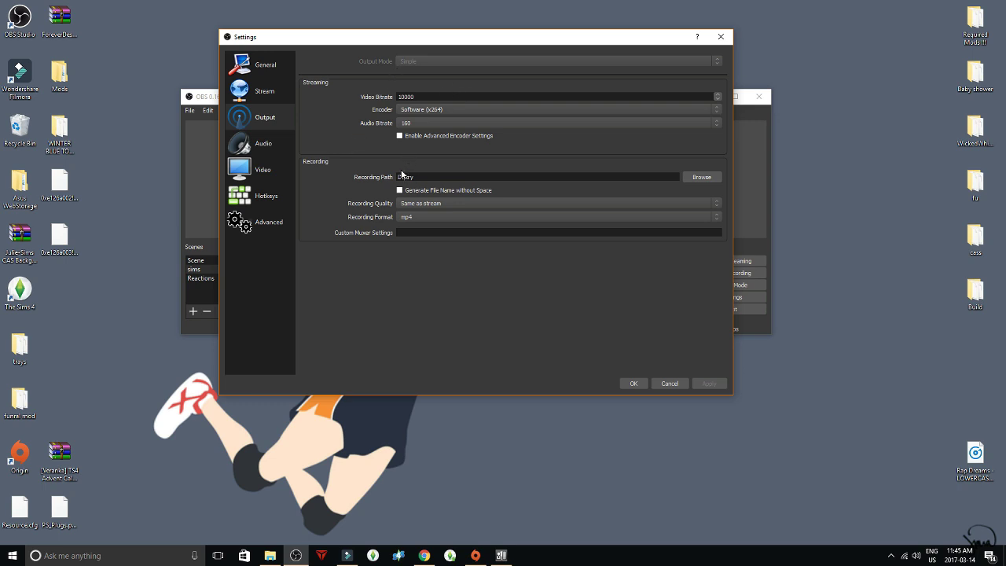
{"action": "double_click", "coordinate": [413, 96]}
{"action": "type", "text": "9500"}
Briefly bring up Filmora, then open the Video page with 1920x1080 base and 1280x720 output
{"action": "mouse_move", "coordinate": [346, 560]}
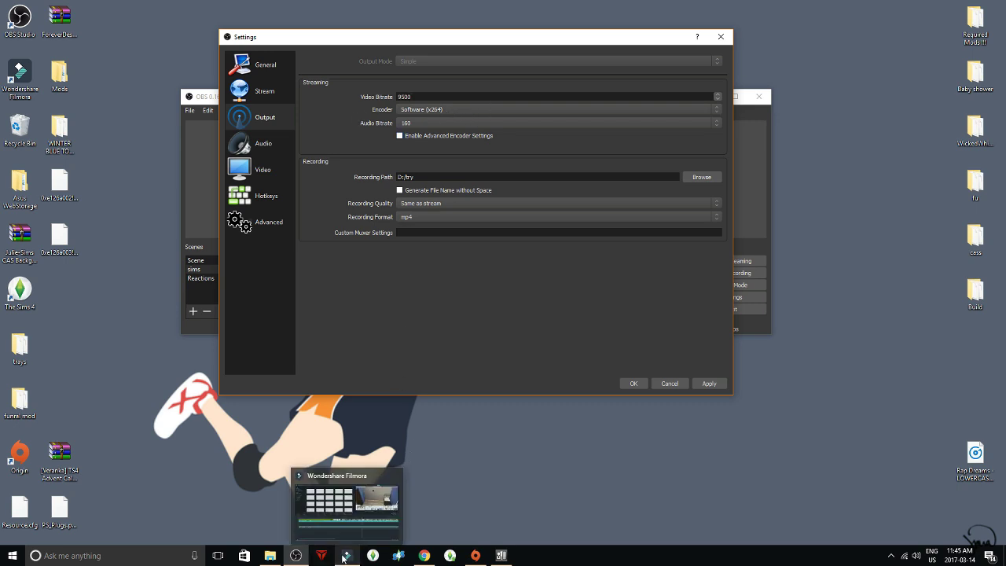
{"action": "left_click", "coordinate": [335, 547]}
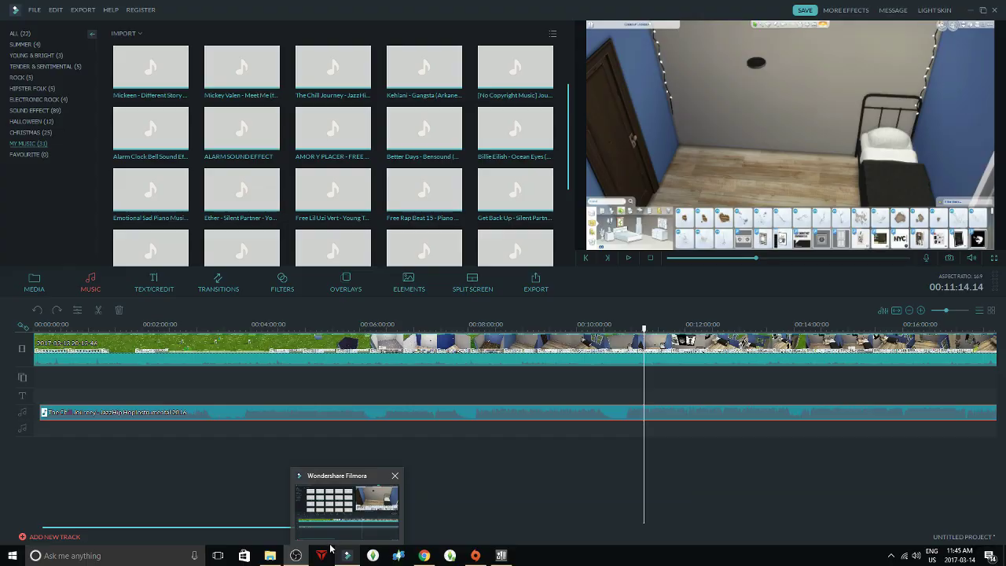
{"action": "left_click", "coordinate": [330, 549]}
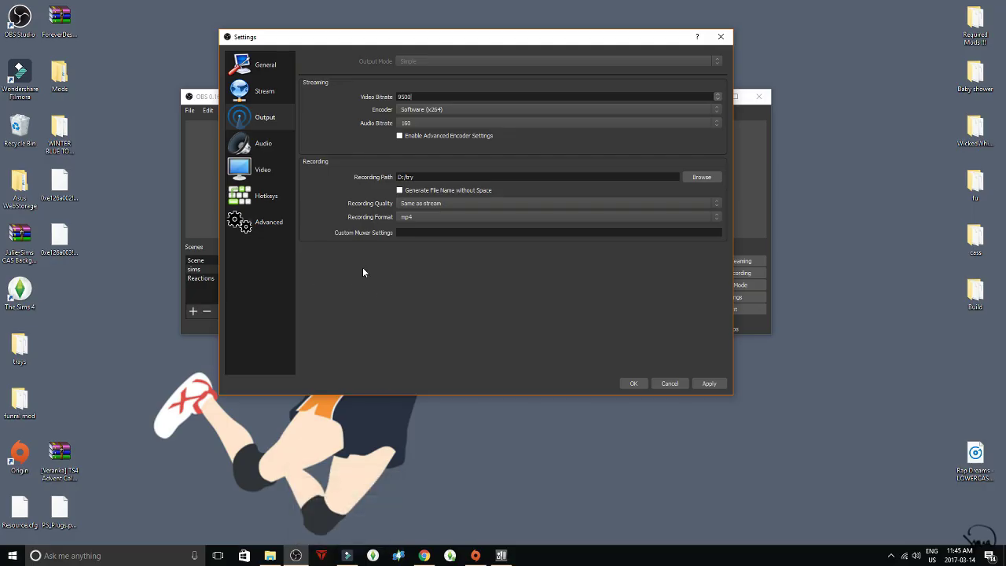
{"action": "left_click", "coordinate": [255, 168]}
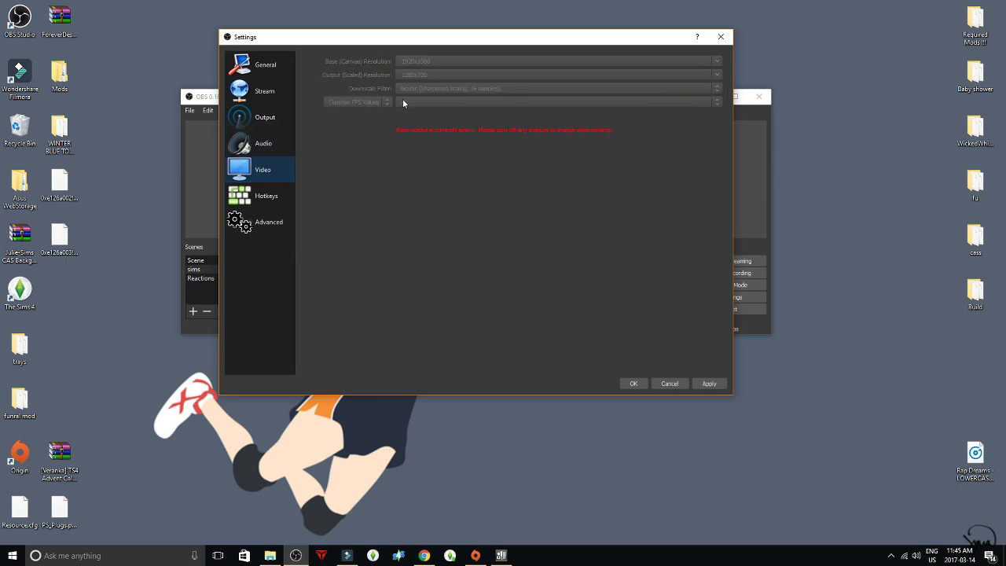